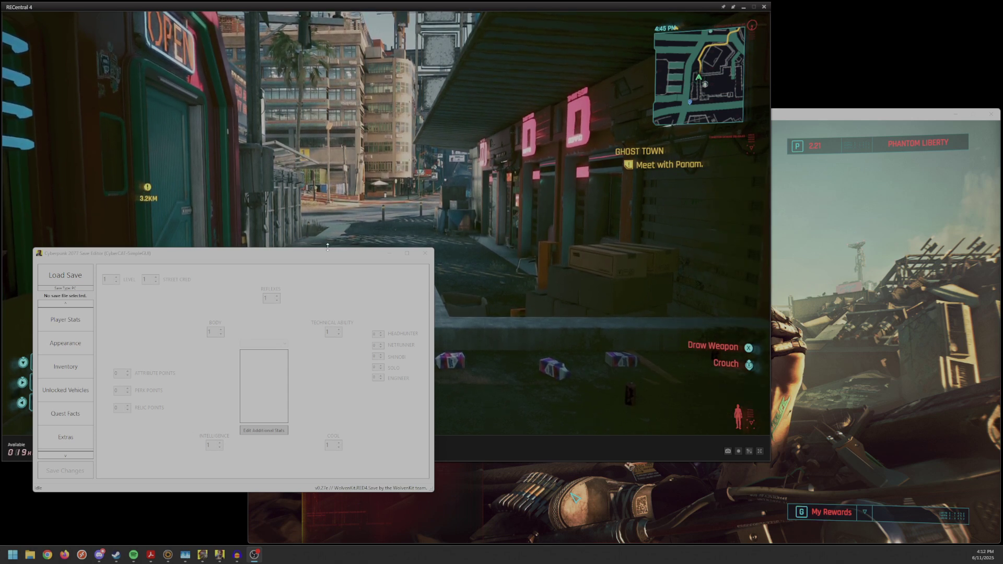
Move the save editor window aside and bring the RECentral 4 capture window to the front.
left_click(293, 259)
left_click_drag(147, 256, 139, 295)
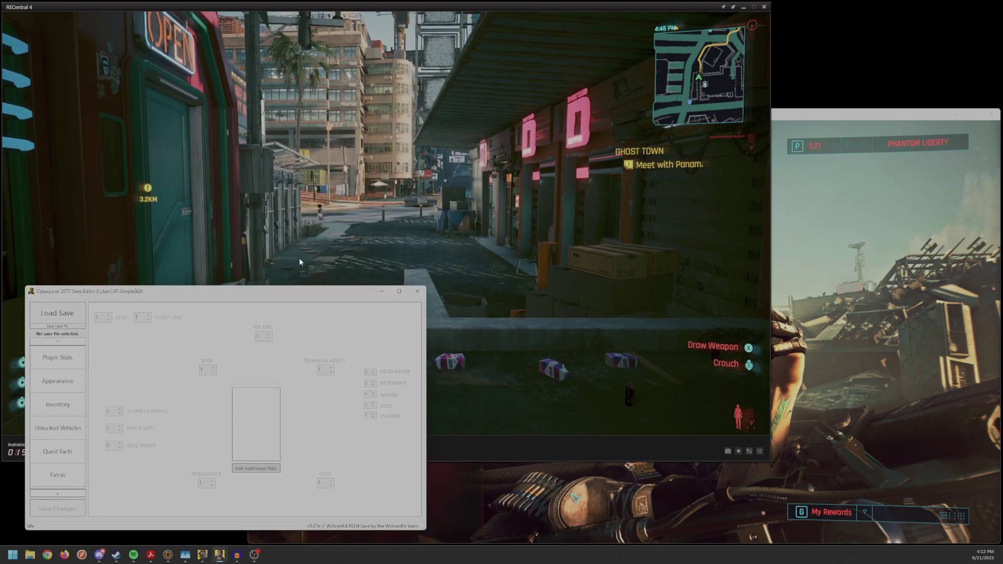
left_click(500, 152)
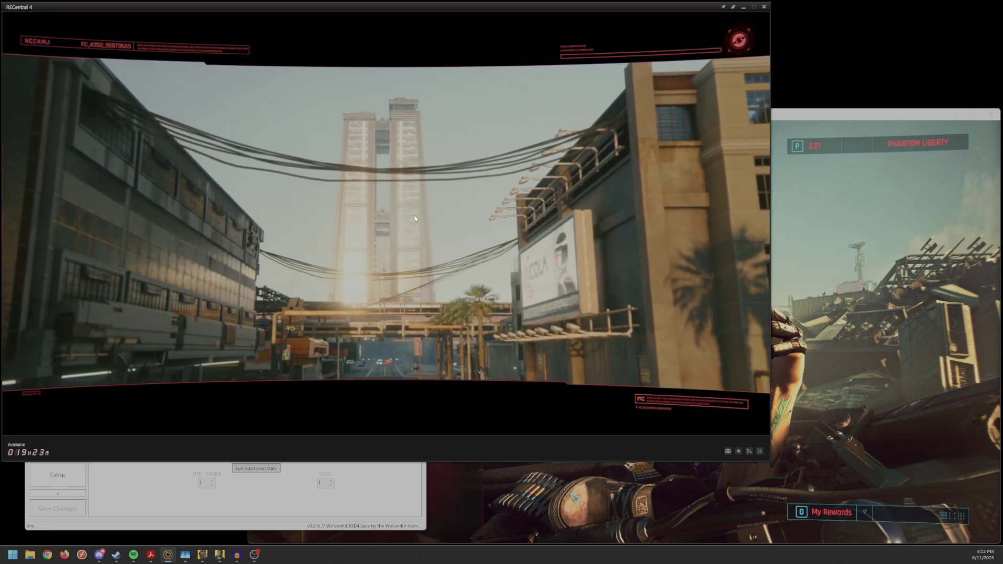
Switch to Cyberpunk 2077 and load the Ghost Town save ManualSave-7-Cloud.
left_click(826, 117)
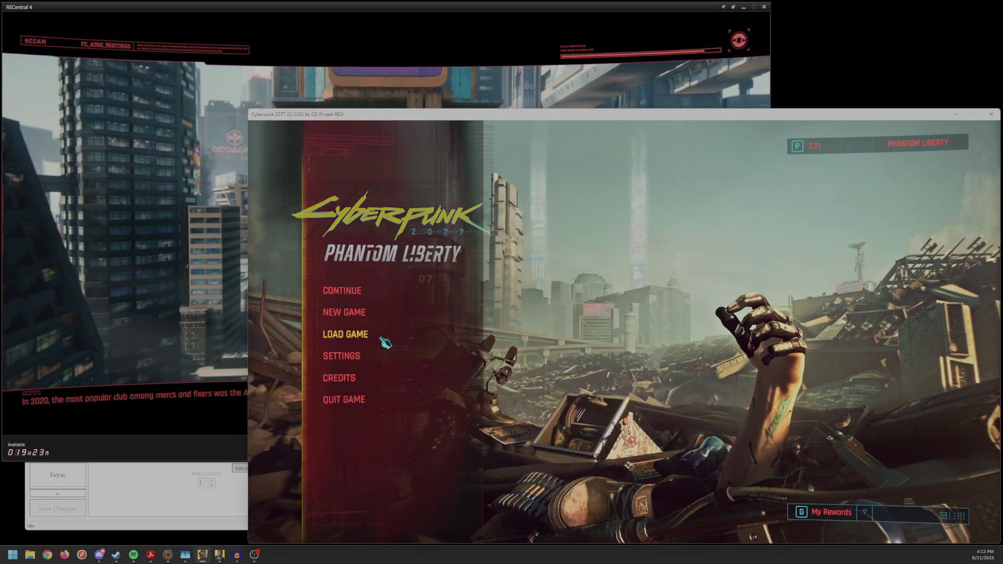
left_click(360, 339)
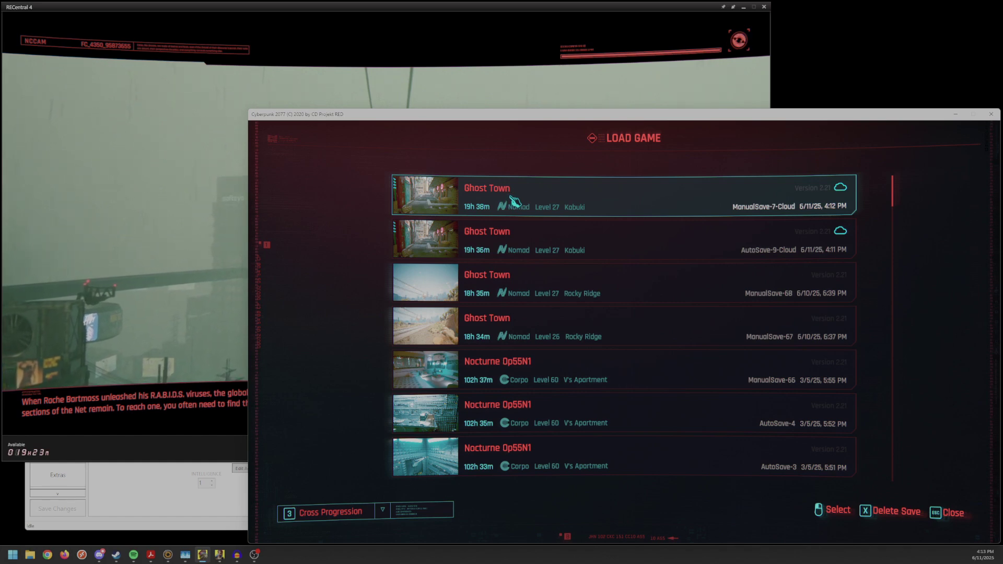
left_click(515, 201)
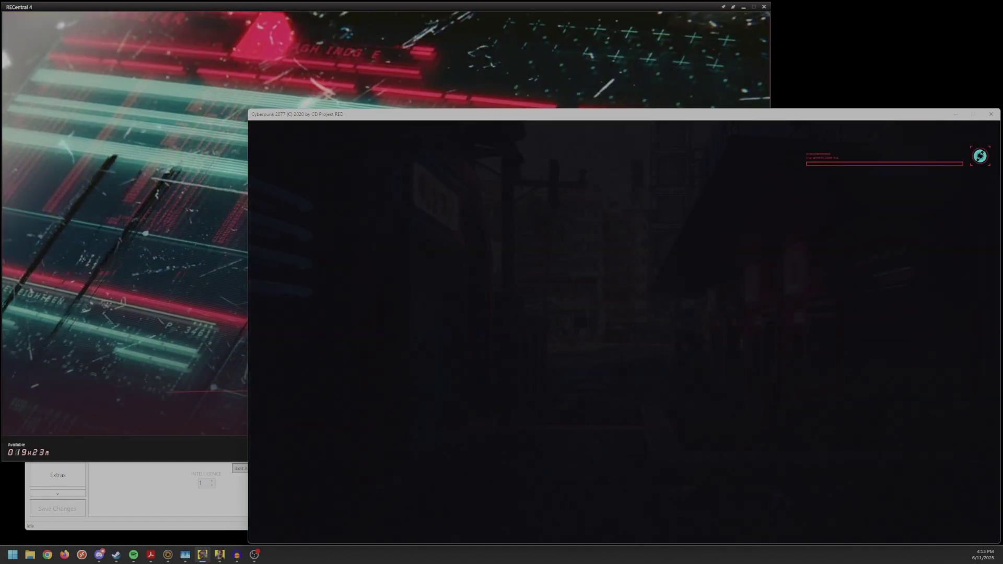
key("w")
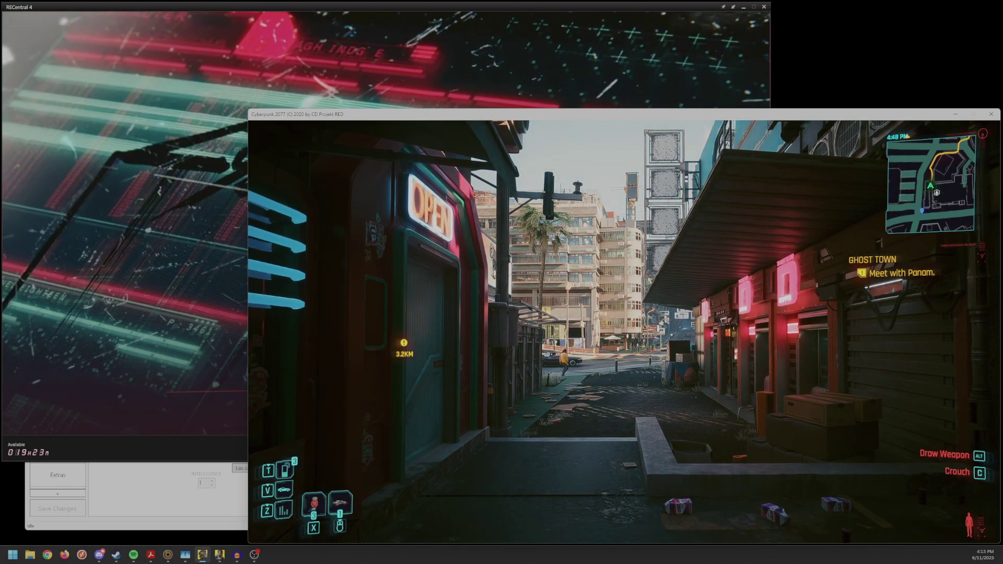
Store the loaded game in a new manual save slot and exit to the main menu, confirming the exit.
key("Escape")
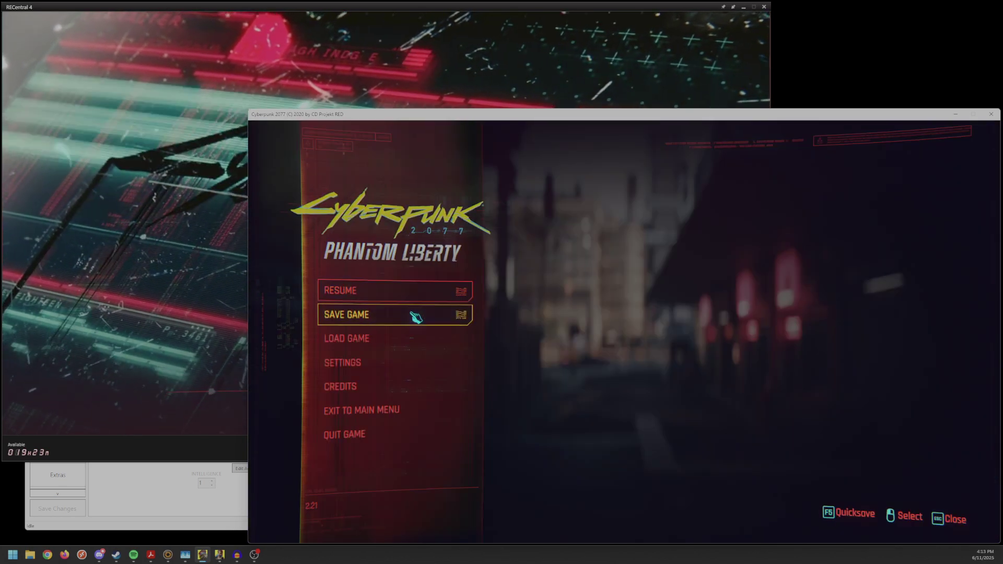
left_click(416, 316)
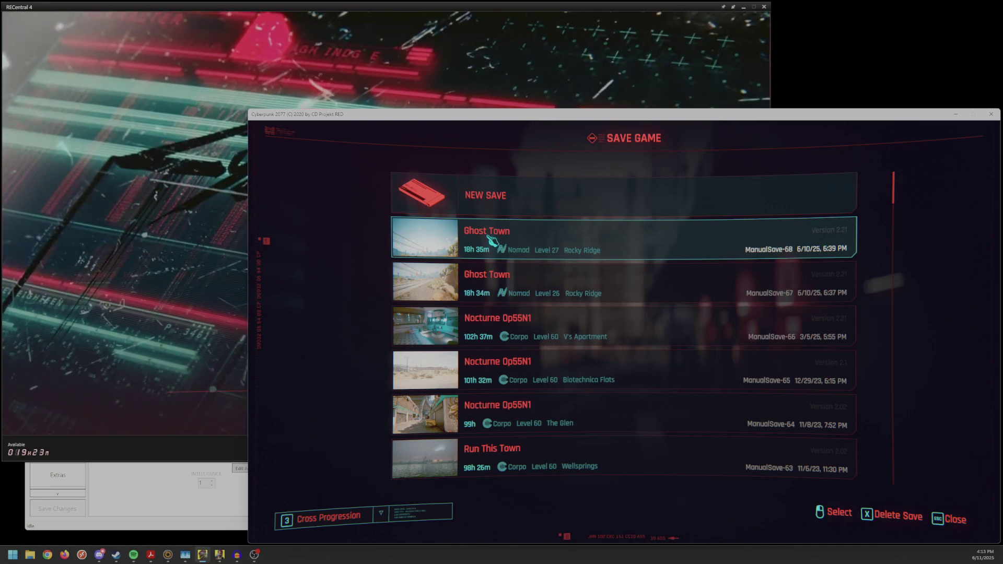
left_click(521, 201)
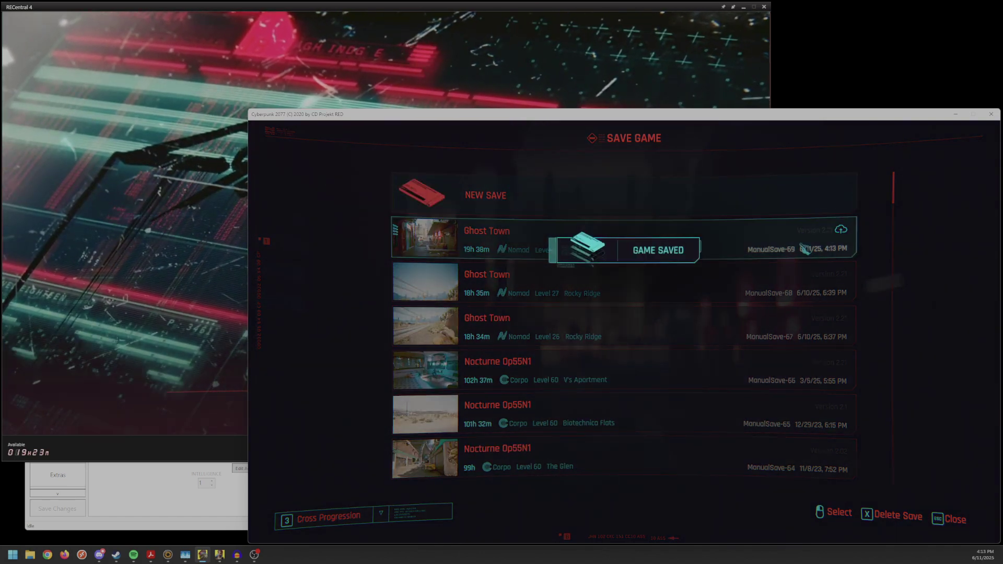
key("Escape")
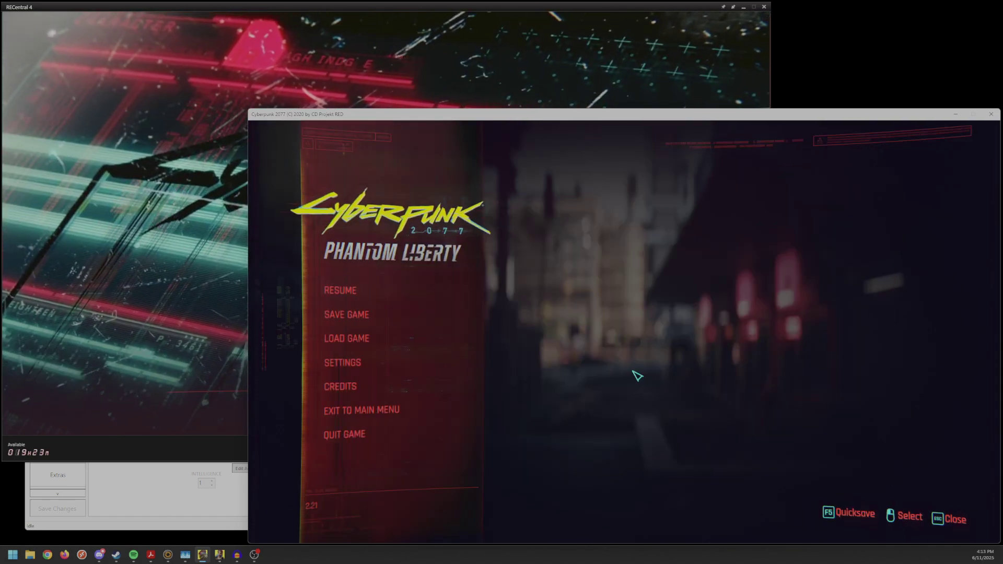
left_click(384, 407)
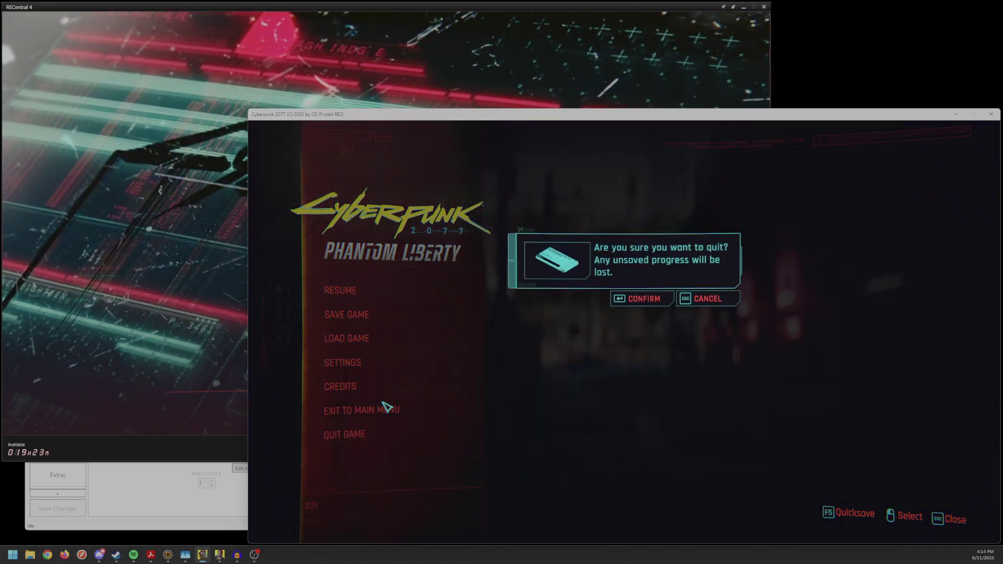
left_click(653, 301)
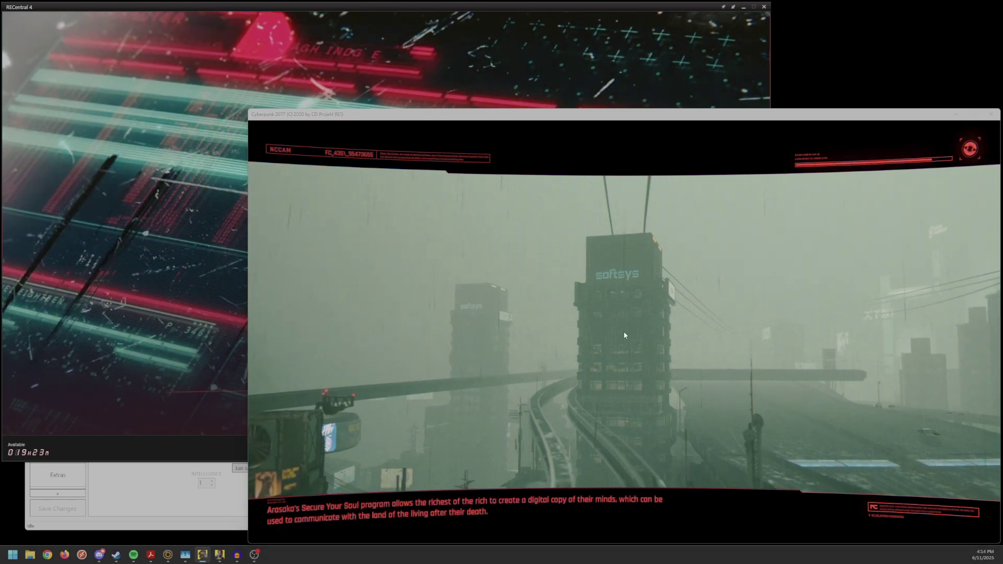
Switch to the CyberCAT save editor and load sav.dat from the ManualSave-69 folder.
key("alt+Tab")
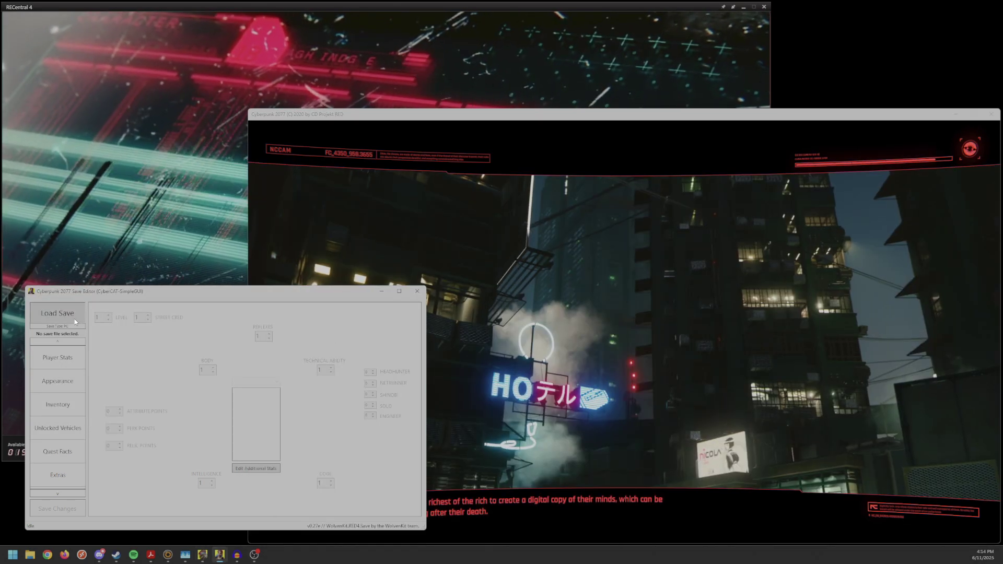
left_click(75, 320)
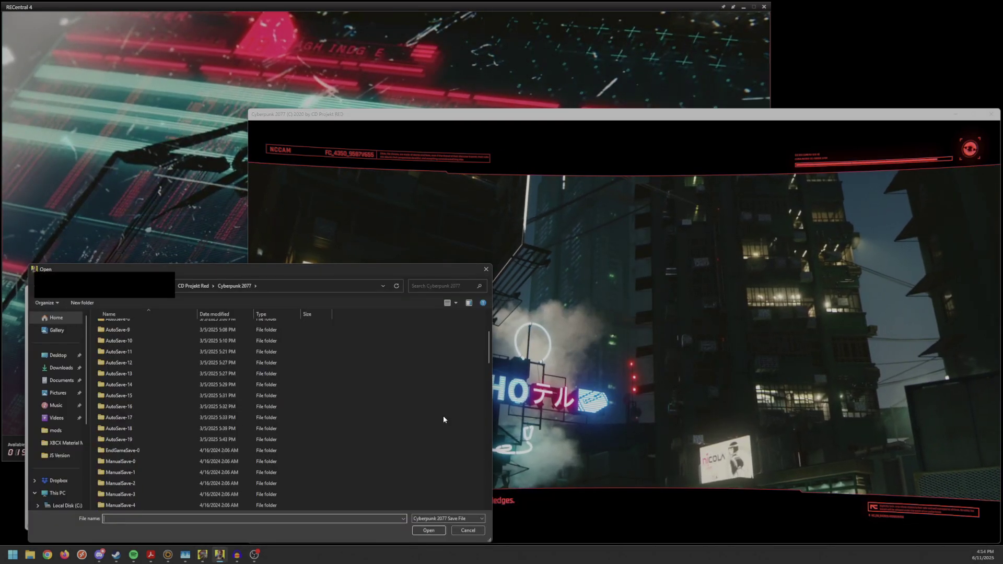
scroll(423, 416, "down", 20)
scroll(386, 423, "down", 5)
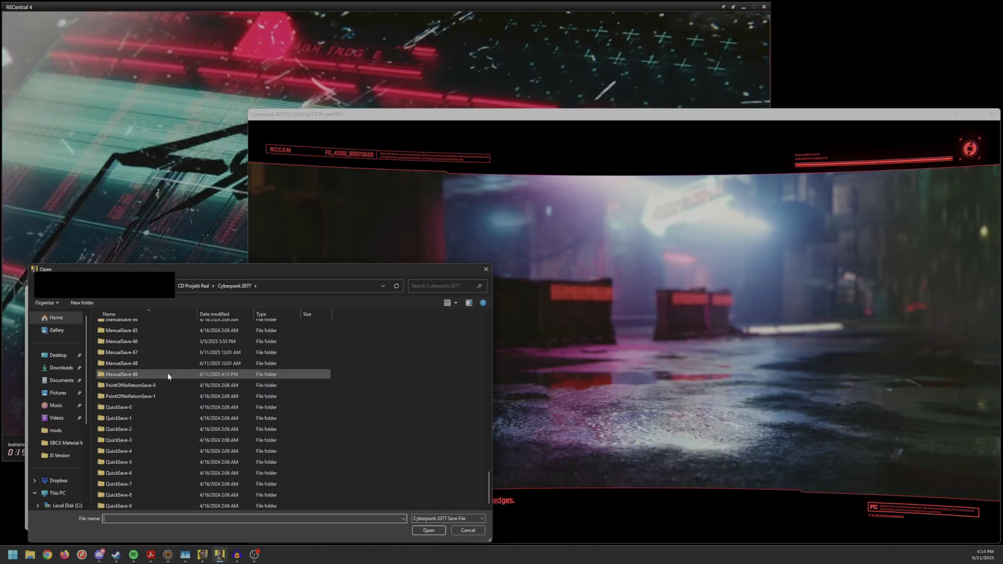
left_click(168, 375)
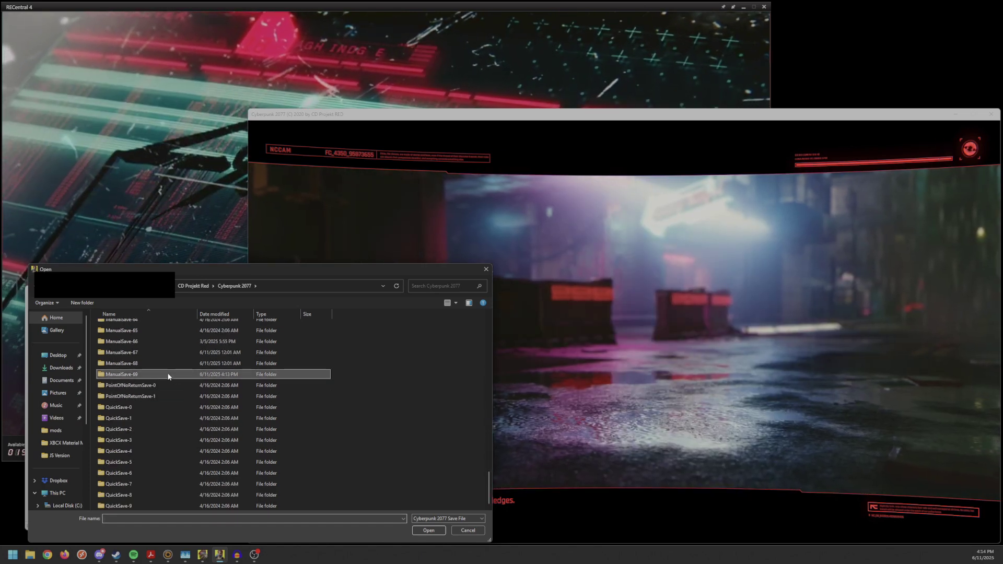
double_click(167, 375)
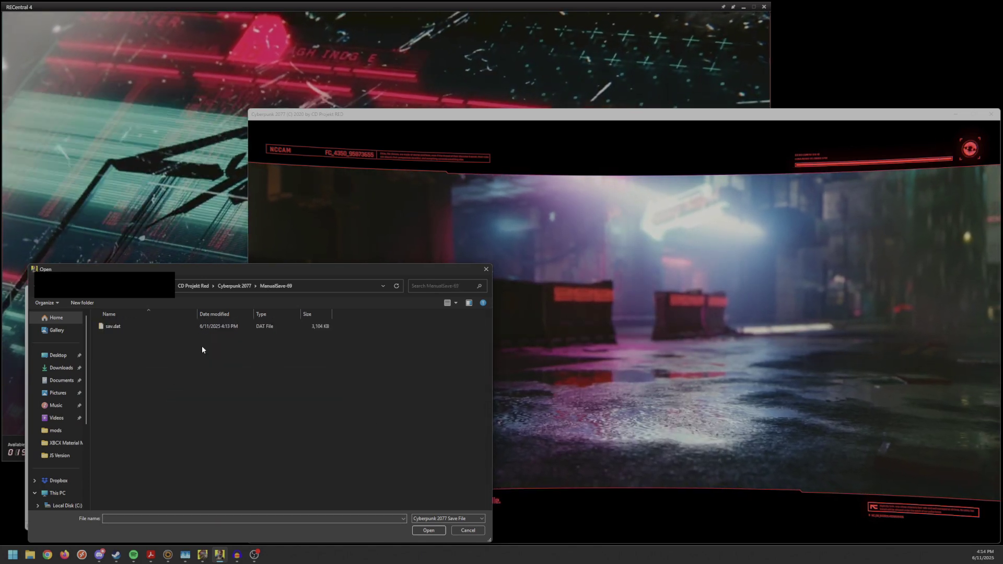
double_click(208, 327)
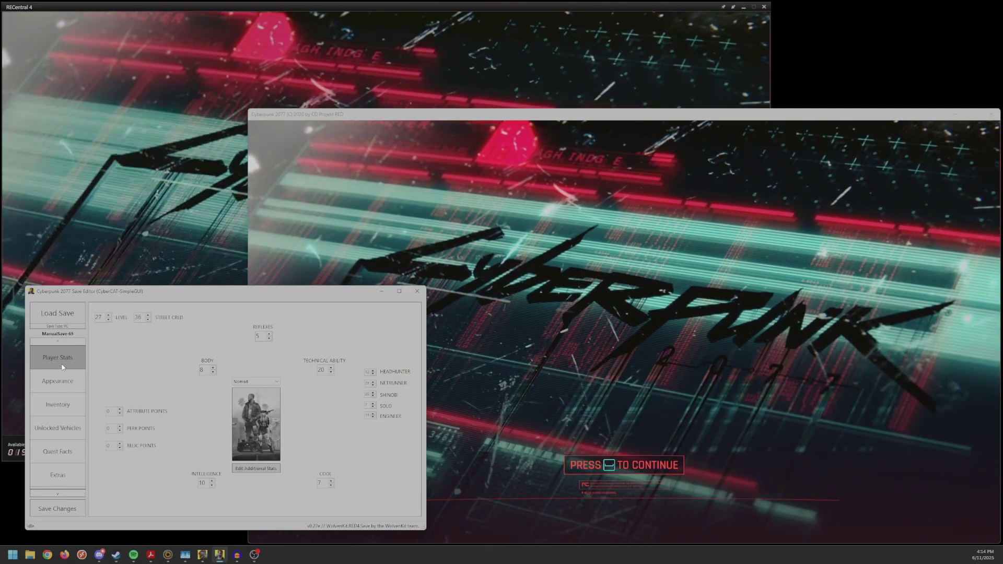
Set the money in the save's inventory to 1070432.
left_click(69, 395)
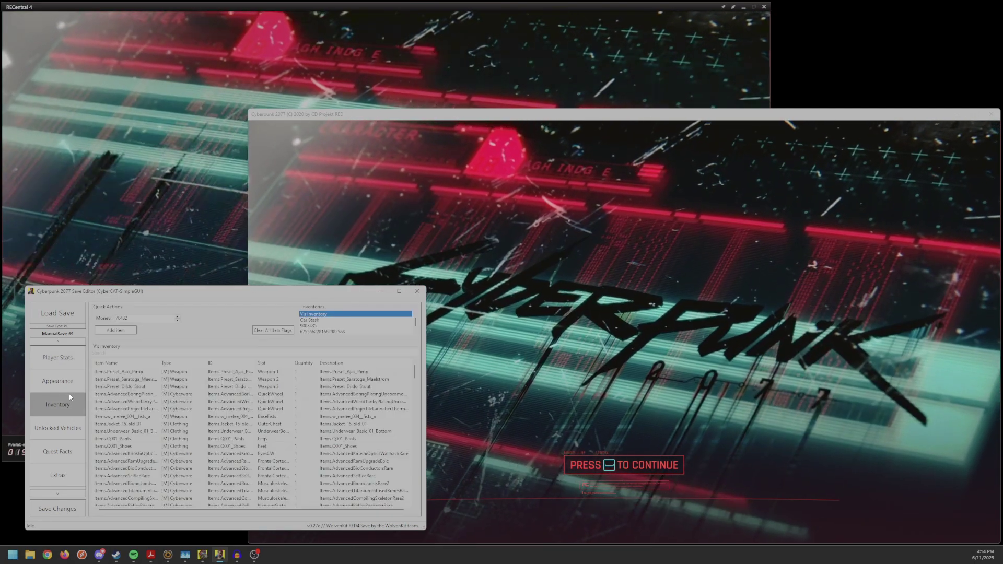
left_click(136, 315)
key("BackSpace")
key("BackSpace")
type("52")
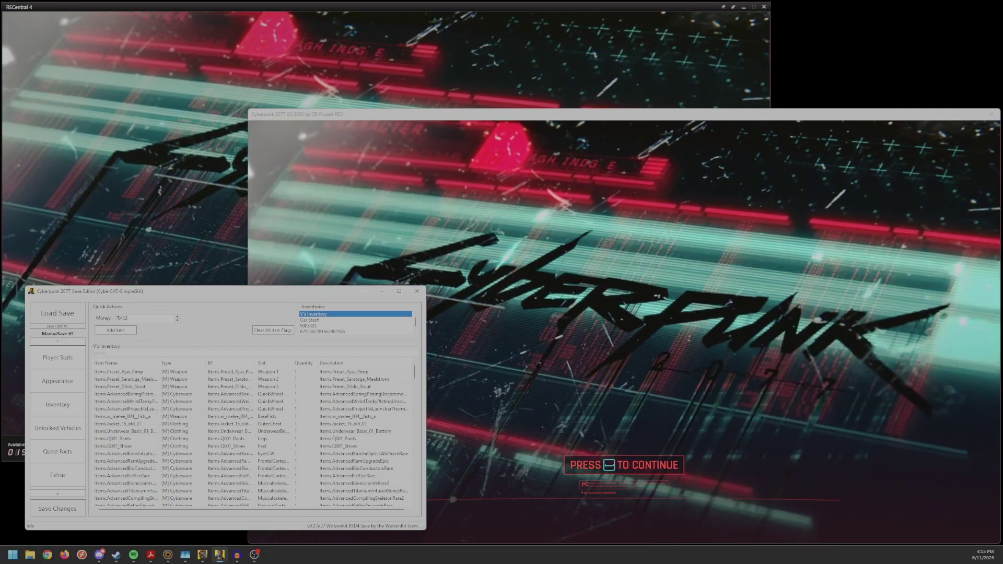
type("10")
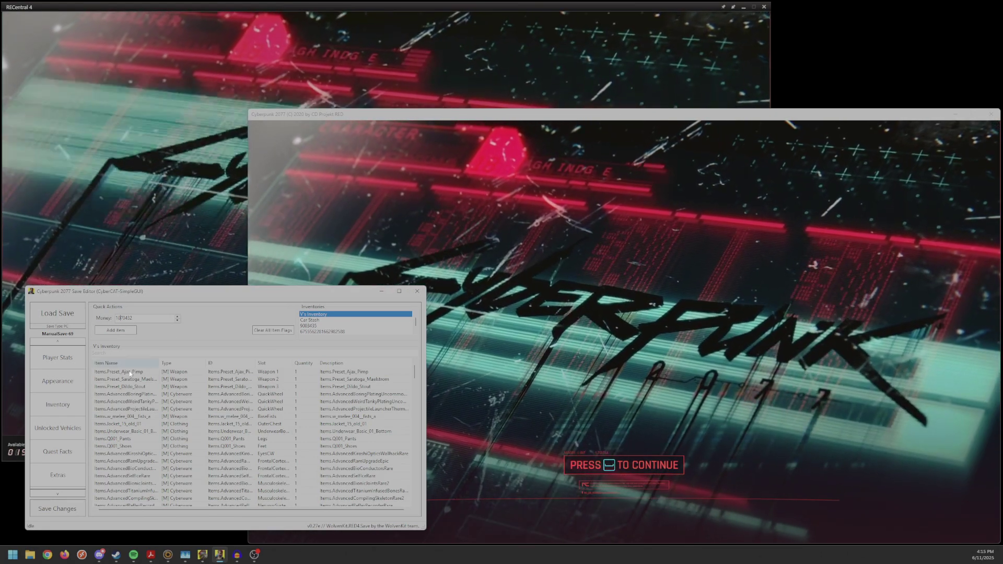
Save the edited data into the existing ManualSave-69 folder.
left_click(70, 507)
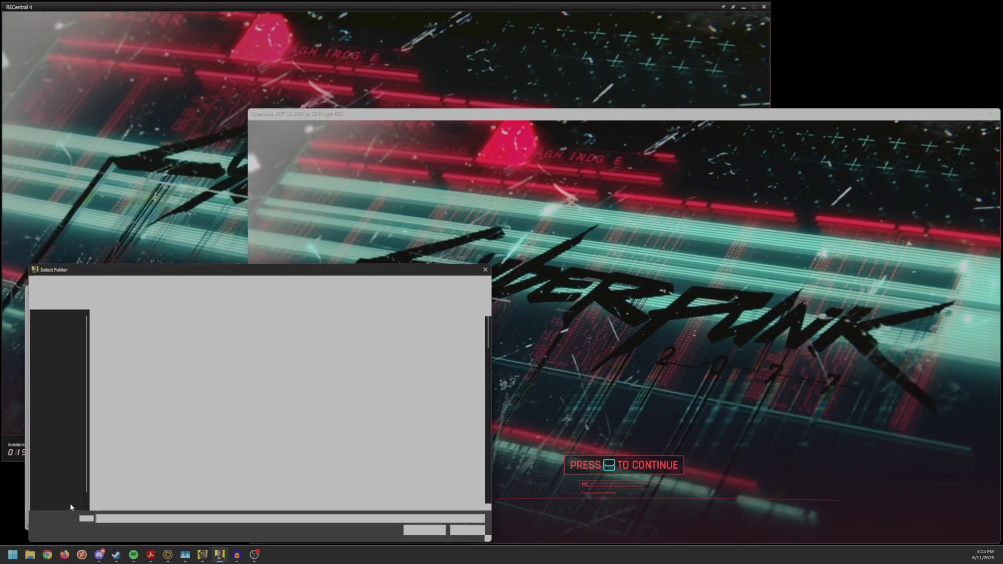
scroll(388, 439, "down", 20)
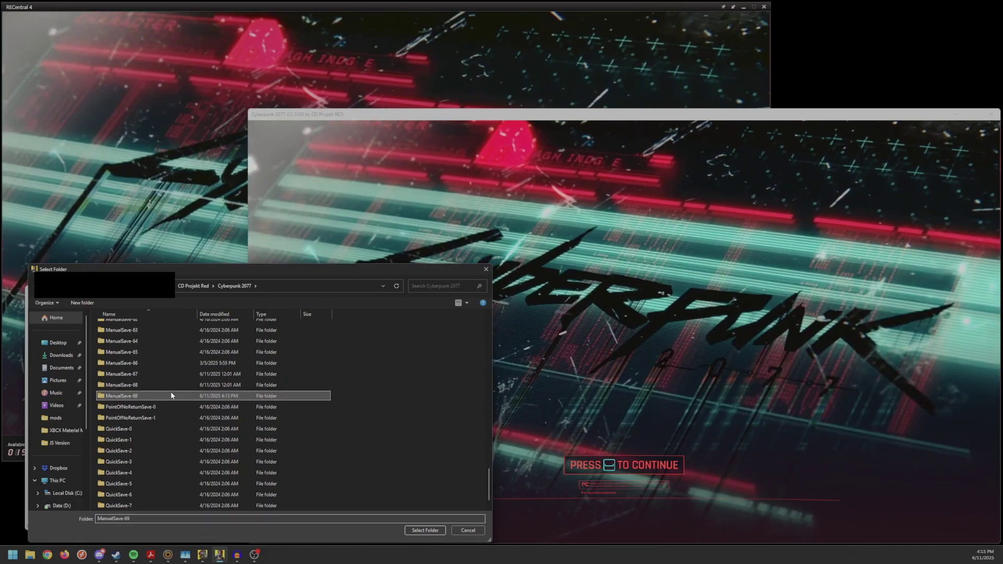
double_click(156, 397)
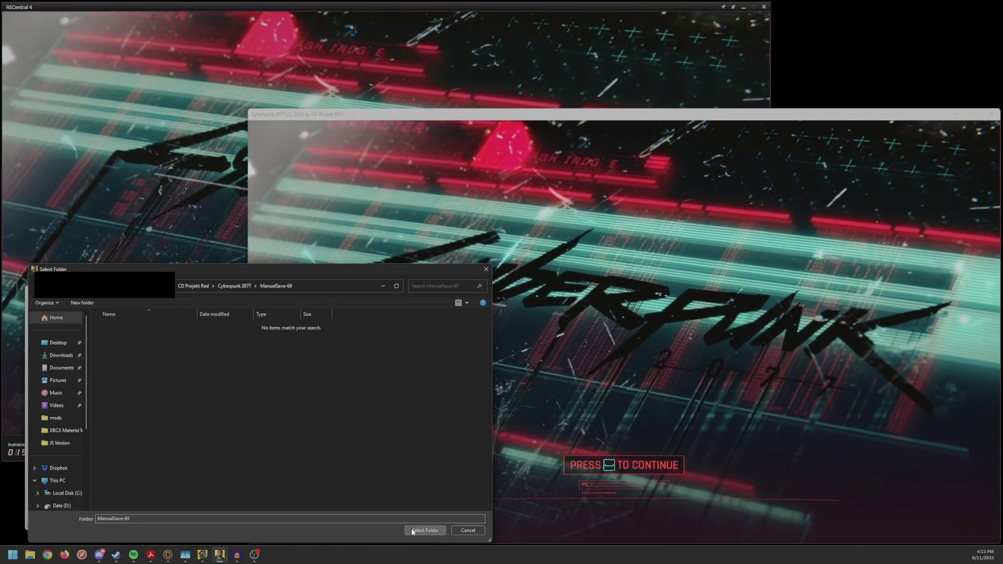
left_click(416, 530)
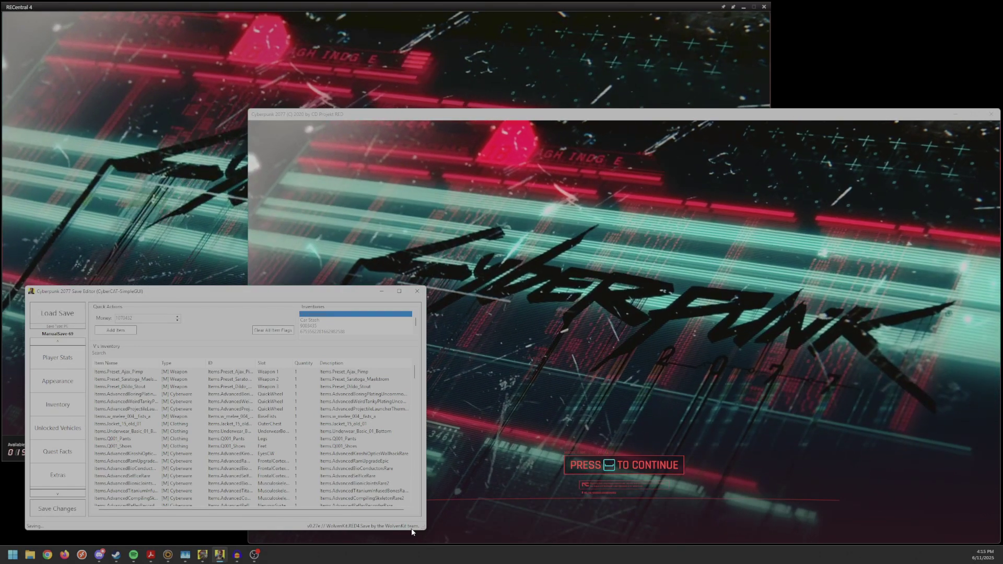
Switch to Cyberpunk 2077, load ManualSave-69 and check the money balance in the game menu.
left_click(595, 400)
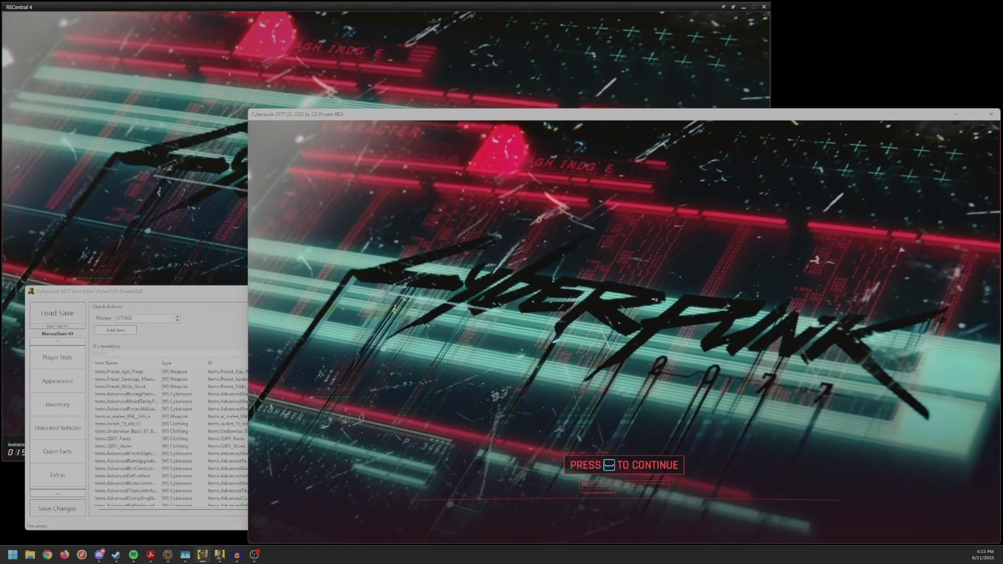
key("space")
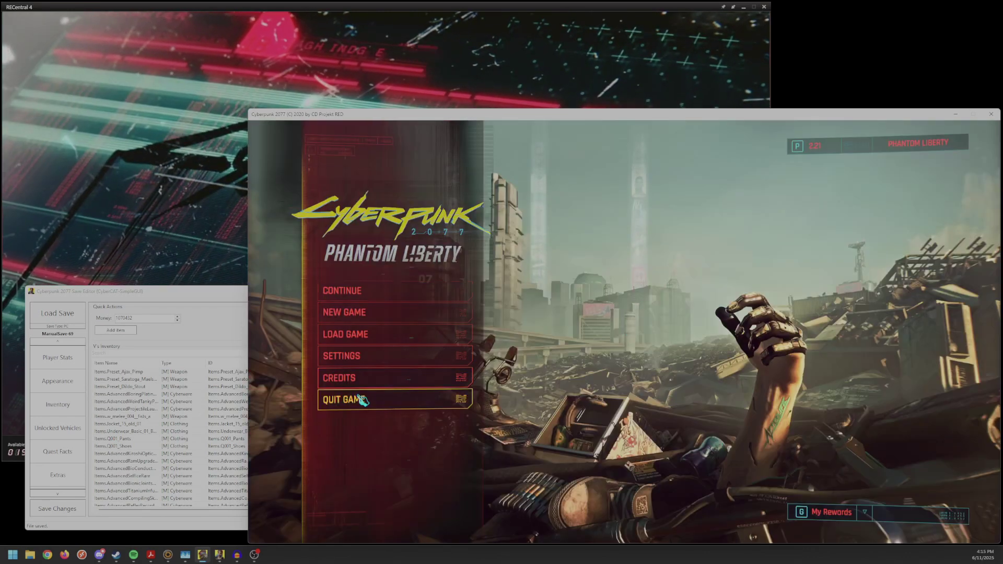
left_click(381, 340)
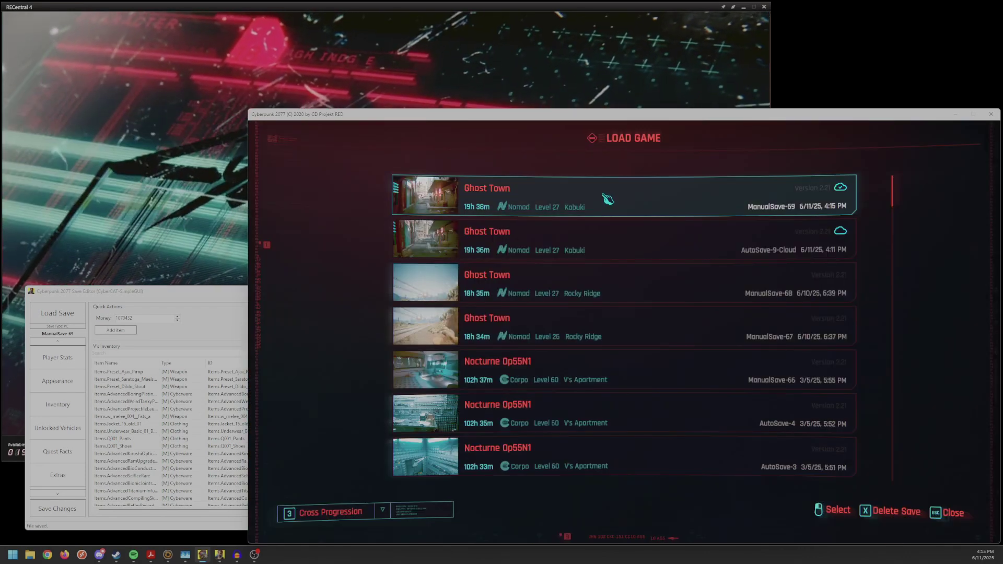
left_click(577, 195)
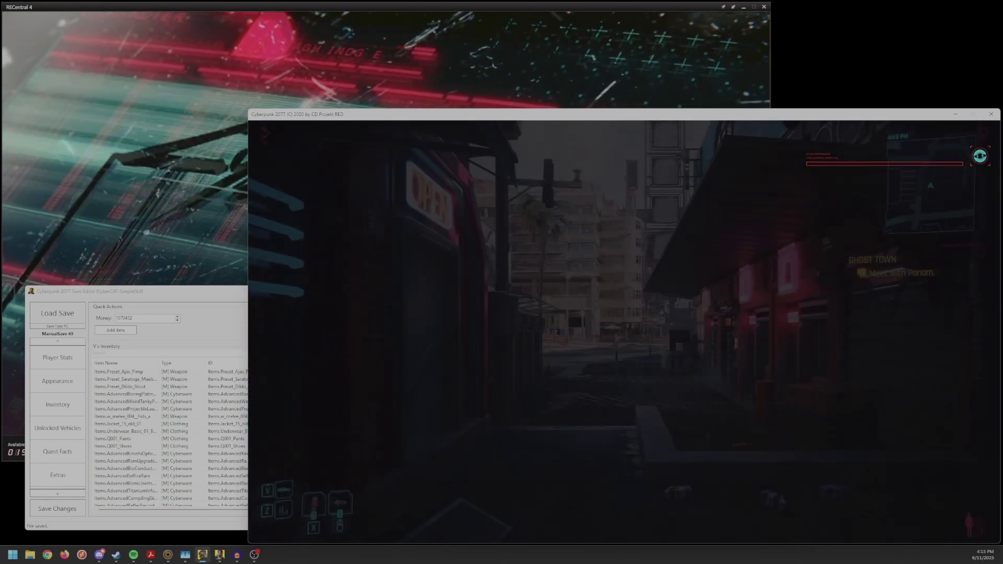
key("i")
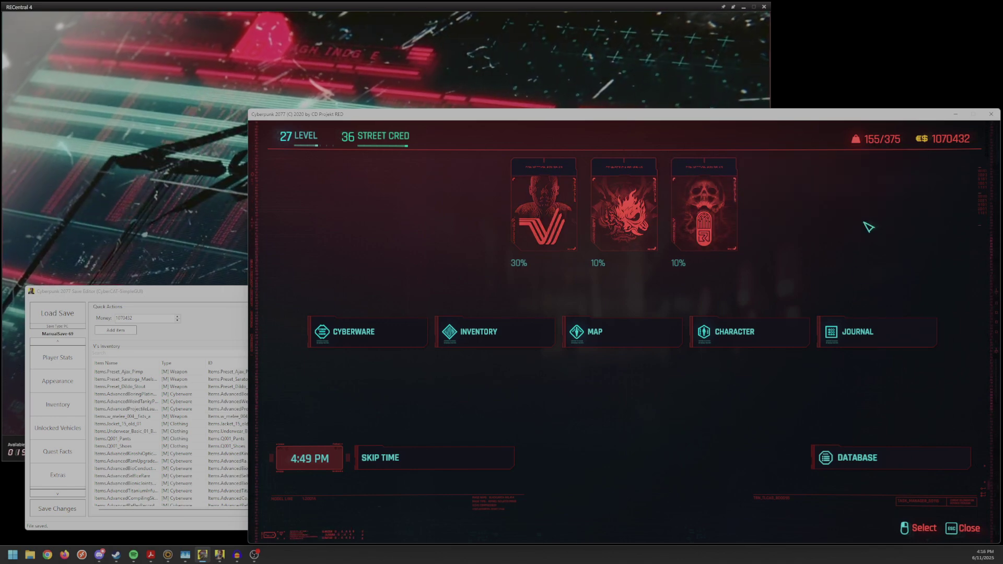
key("Escape")
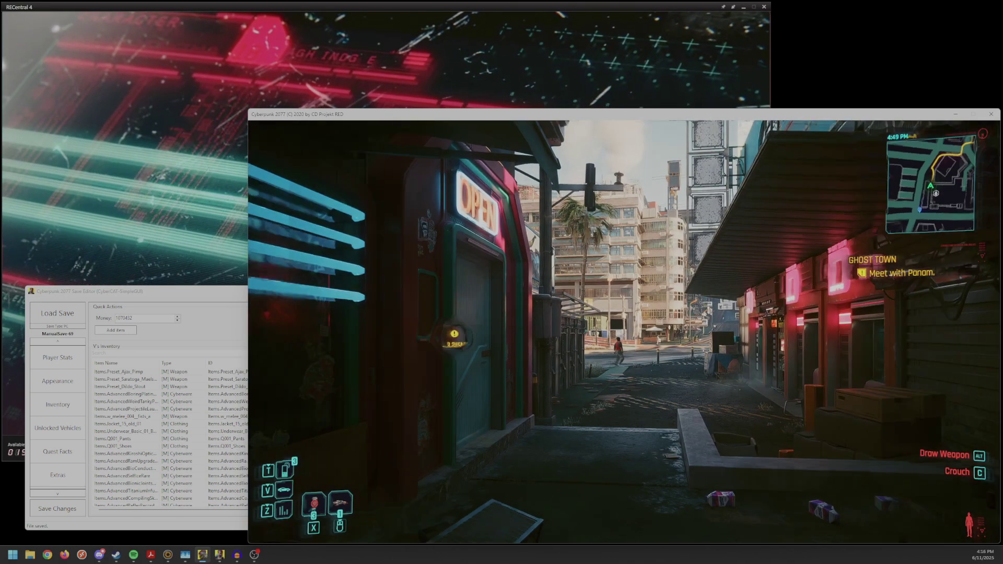
Store the edited game in another new manual save slot and return to the pause menu.
key("Escape")
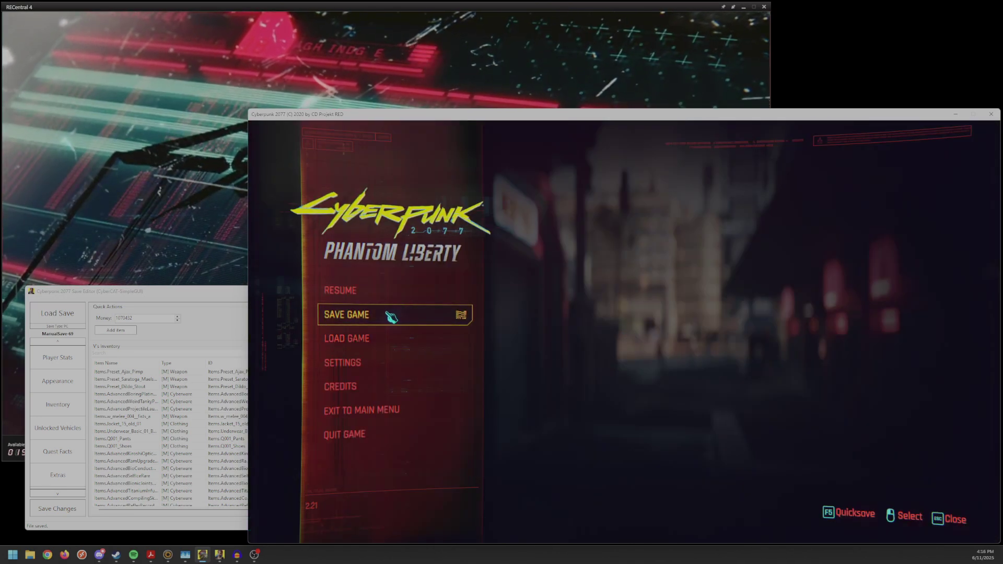
left_click(392, 316)
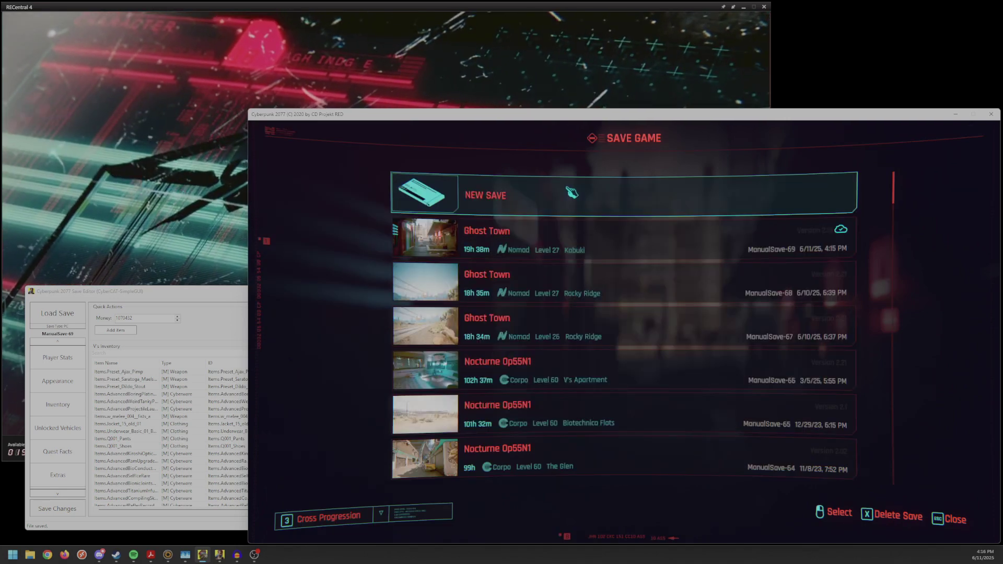
left_click(575, 196)
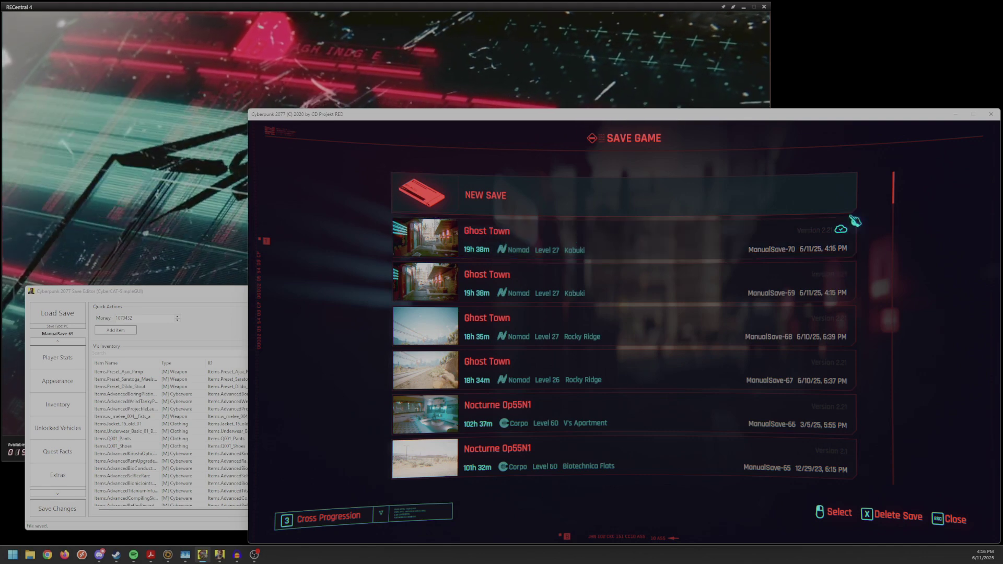
key("Escape")
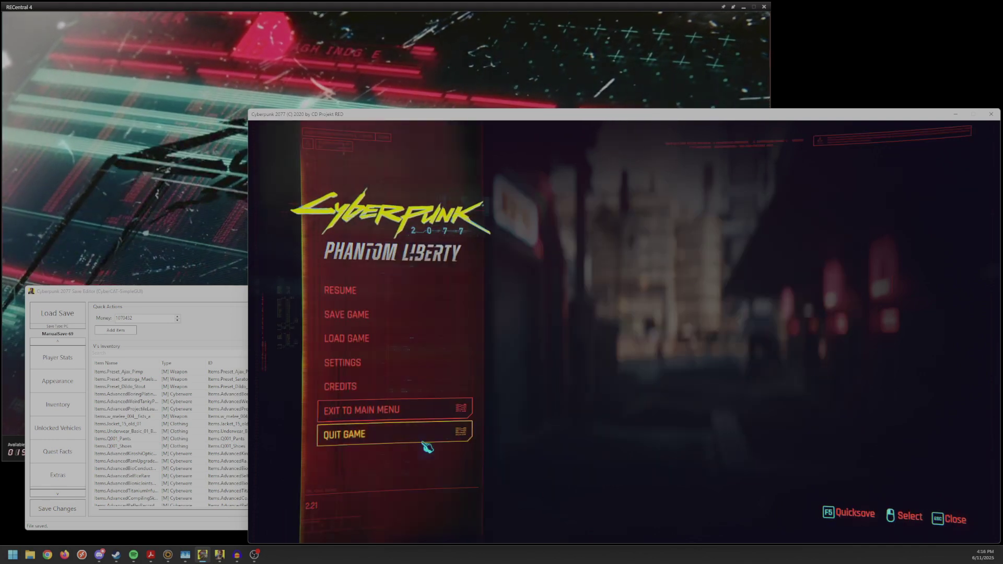
Exit the PC game to its main menu and confirm leaving the current session.
left_click(387, 418)
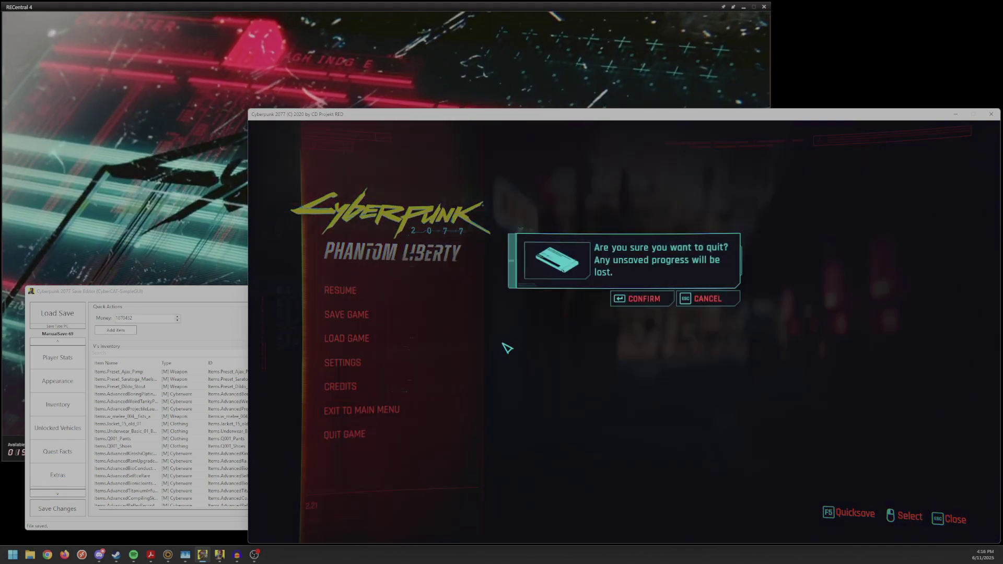
left_click(658, 307)
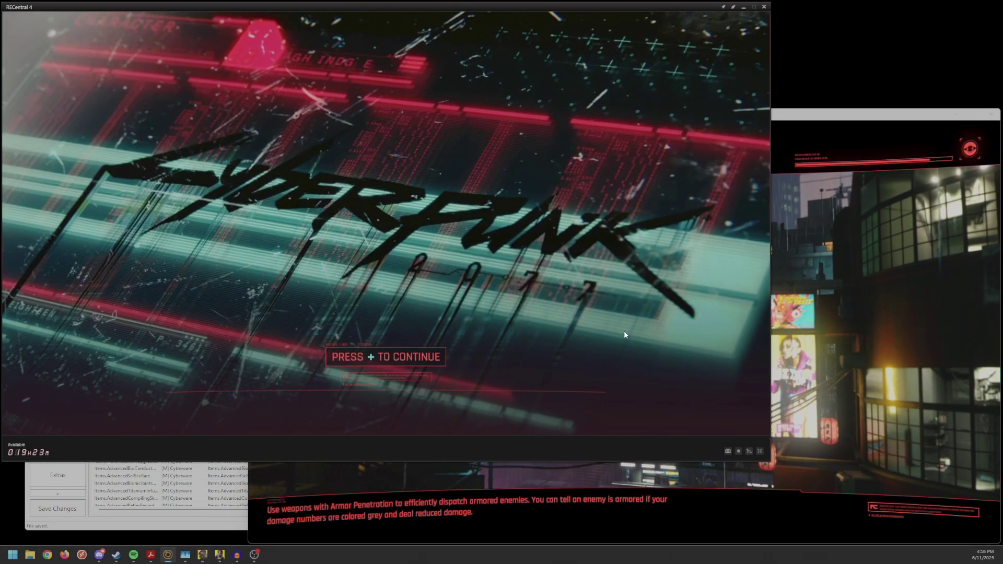
Switch to the console game in RECentral 4, continue past its title screen and load the cloud save ManualSave-70.
key("space")
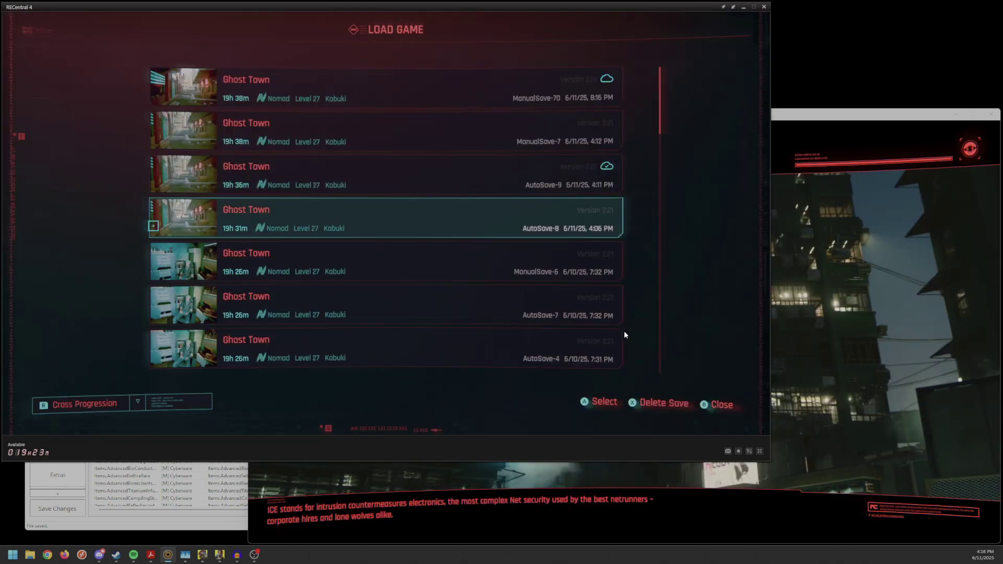
key("Up")
key("Up")
key("Up")
key("Down")
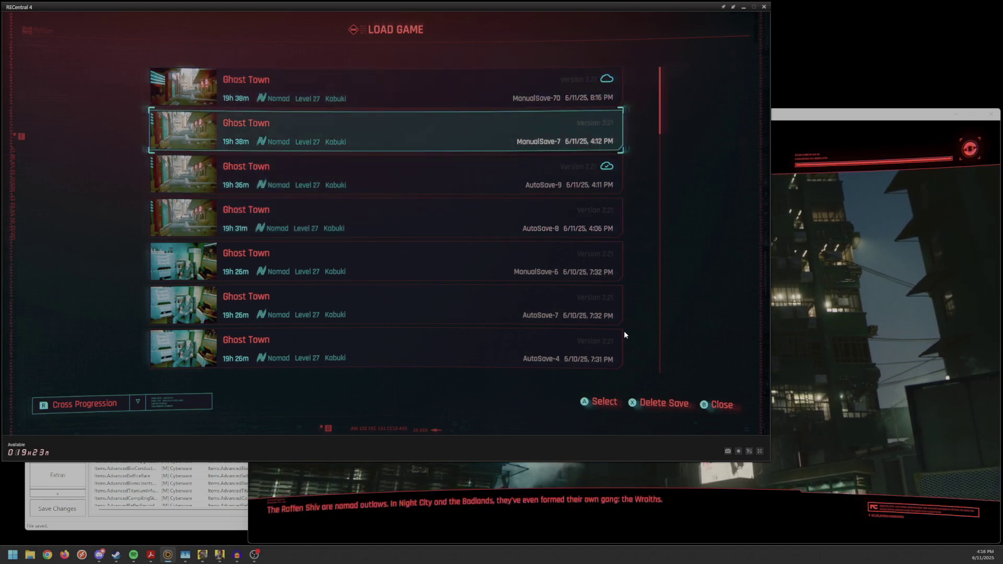
key("Up")
key("Down")
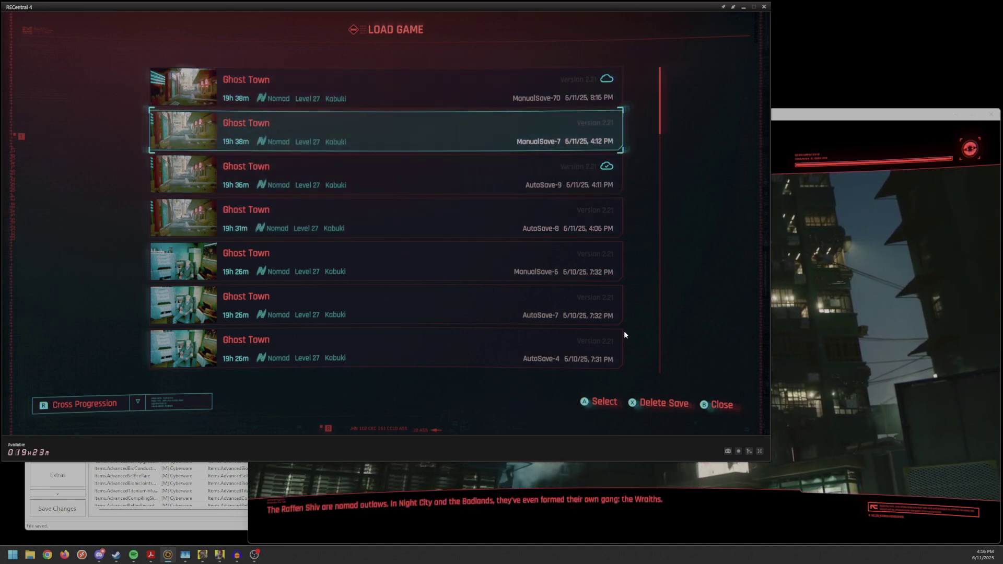
key("Down")
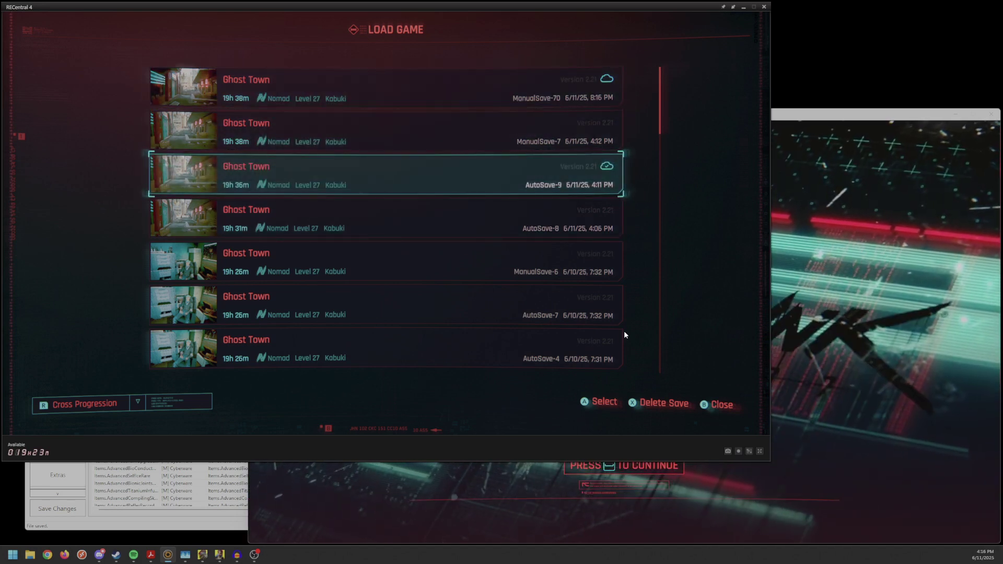
key("Up")
key("Up")
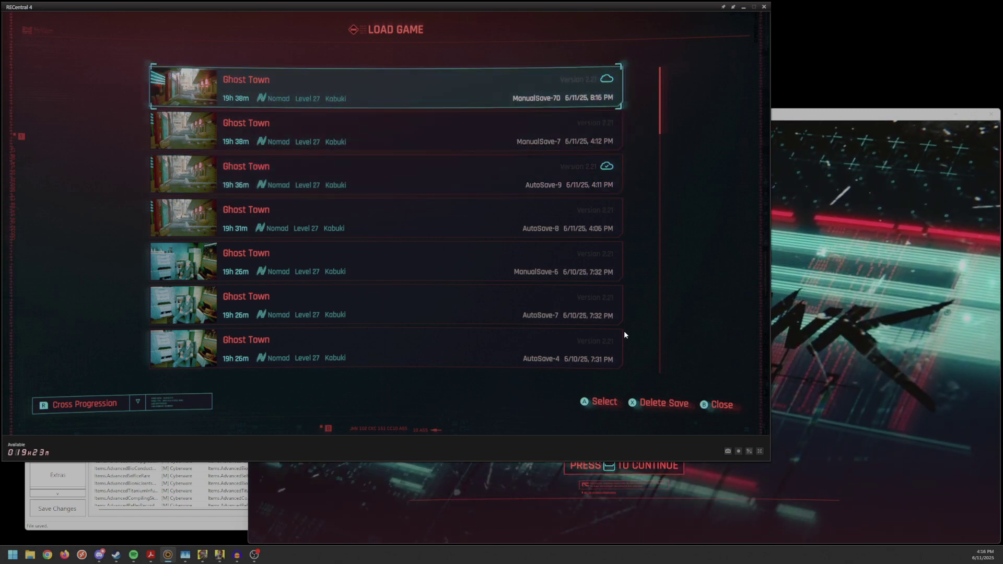
key("Return")
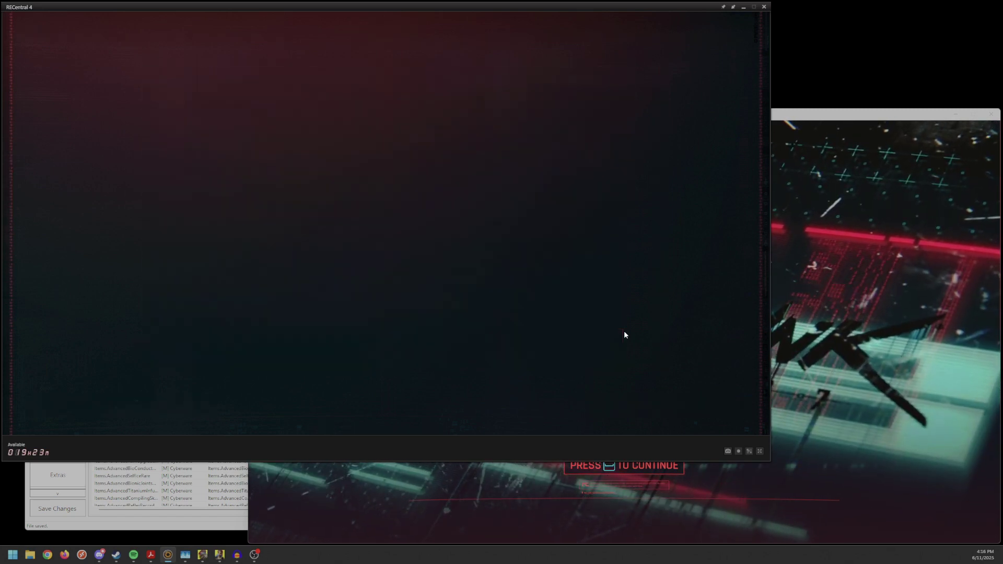